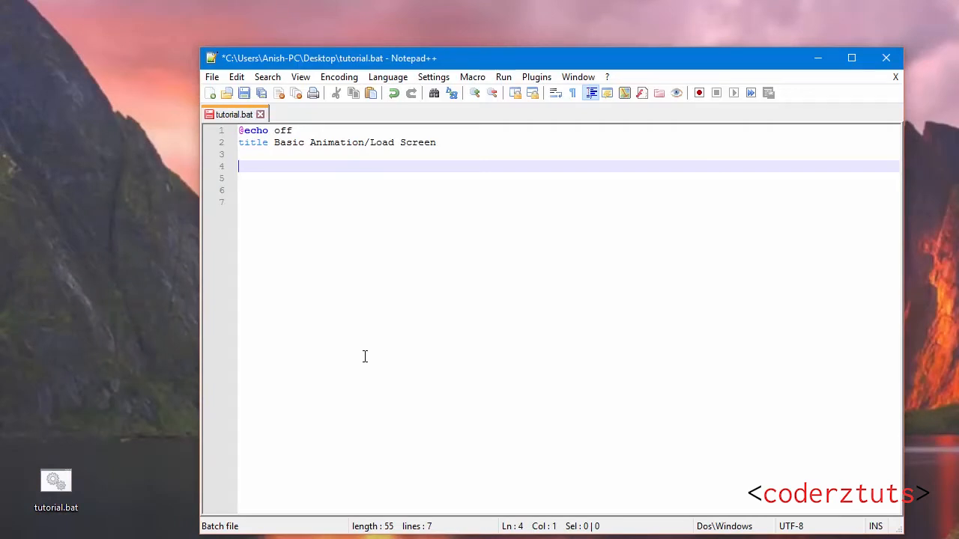
{"action": "type", "text": "ech"}
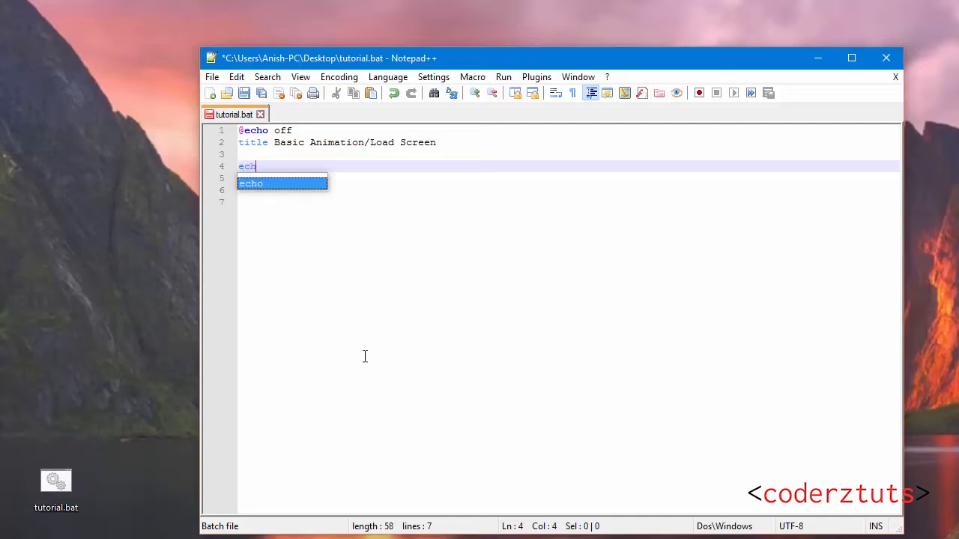
{"action": "type", "text": "o L"}
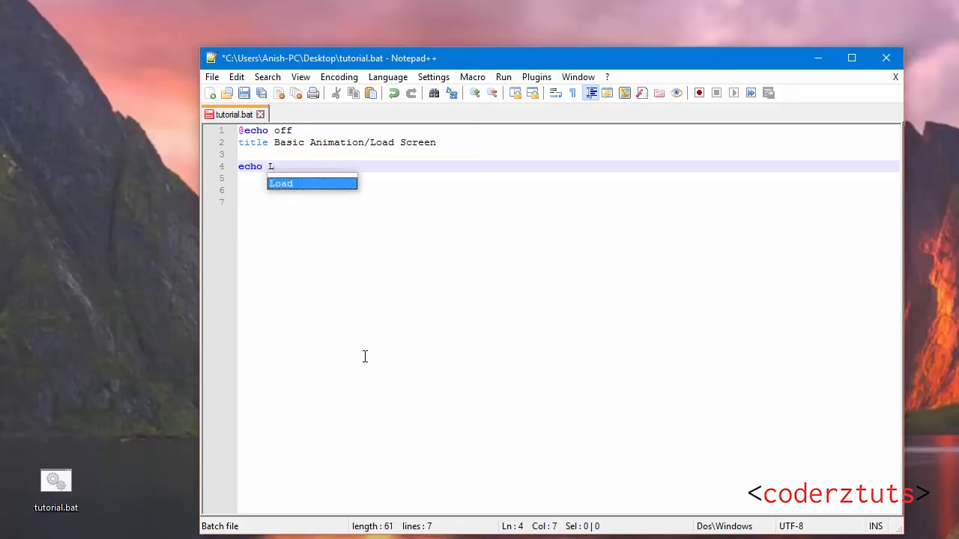
Add echo L followed by a ping localhost -n 2 >nul delay line.
{"action": "key", "text": "Return"}
{"action": "key", "text": "BackSpace"}
{"action": "key", "text": "BackSpace"}
{"action": "key", "text": "BackSpace"}
{"action": "key", "text": "Return"}
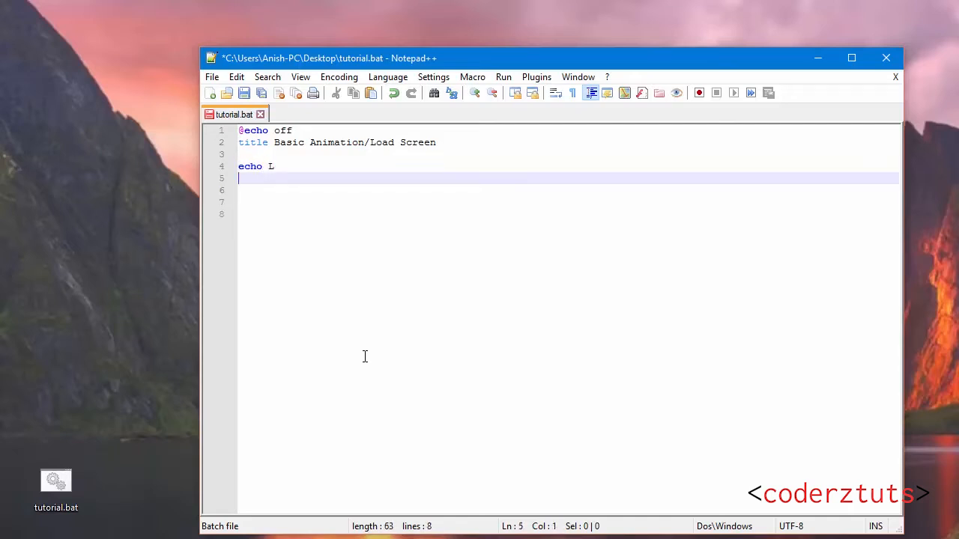
{"action": "type", "text": "ping lo"}
{"action": "key", "text": "BackSpace"}
{"action": "type", "text": "ocalh"}
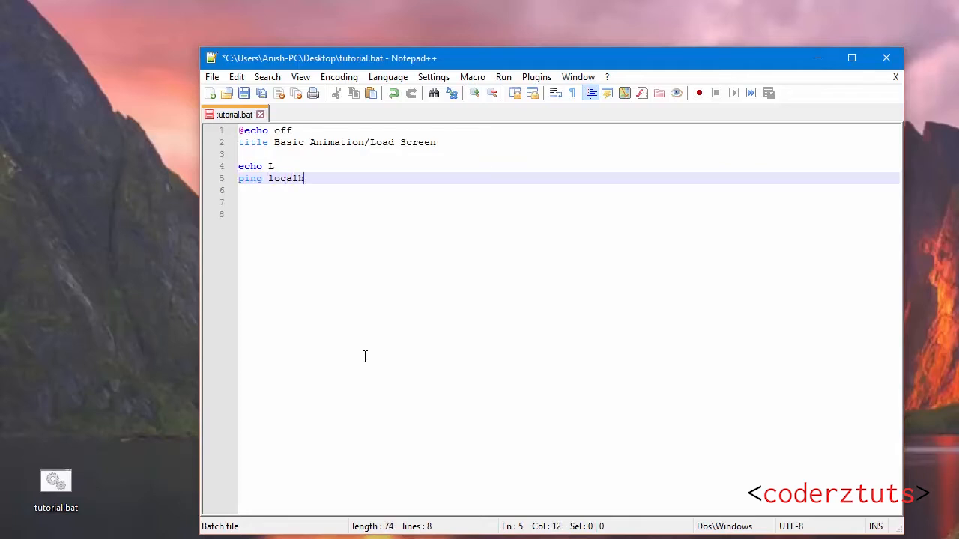
{"action": "type", "text": "ost -"}
{"action": "type", "text": "n 2 >"}
{"action": "type", "text": "nul"}
{"action": "left_click_drag", "start_coordinate": [396, 180], "coordinate": [209, 184]}
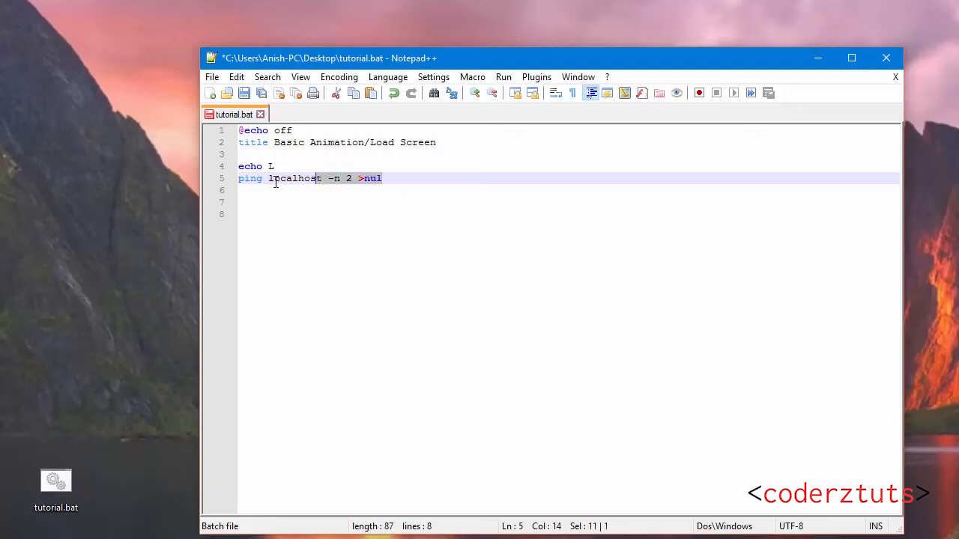
{"action": "left_click", "coordinate": [408, 180]}
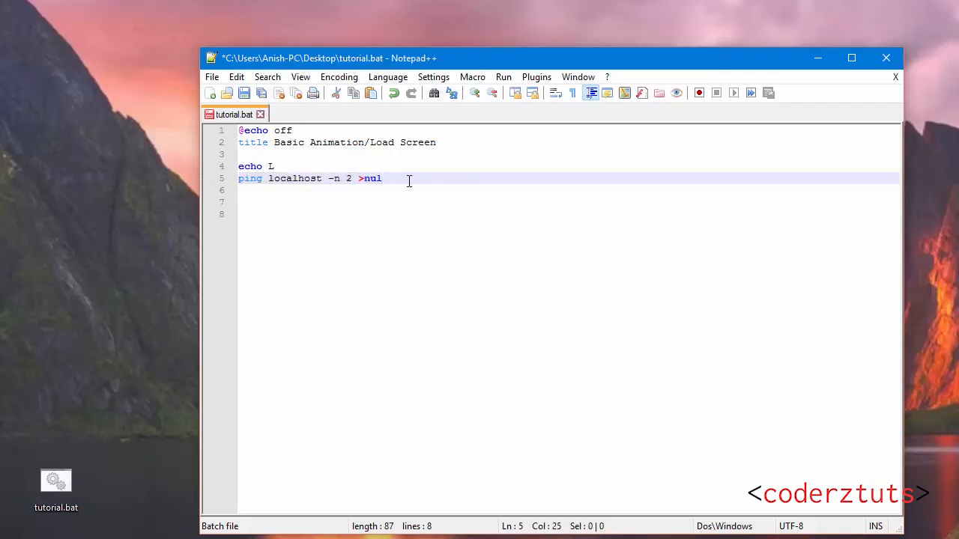
{"action": "key", "text": "Return"}
{"action": "type", "text": "echo L "}
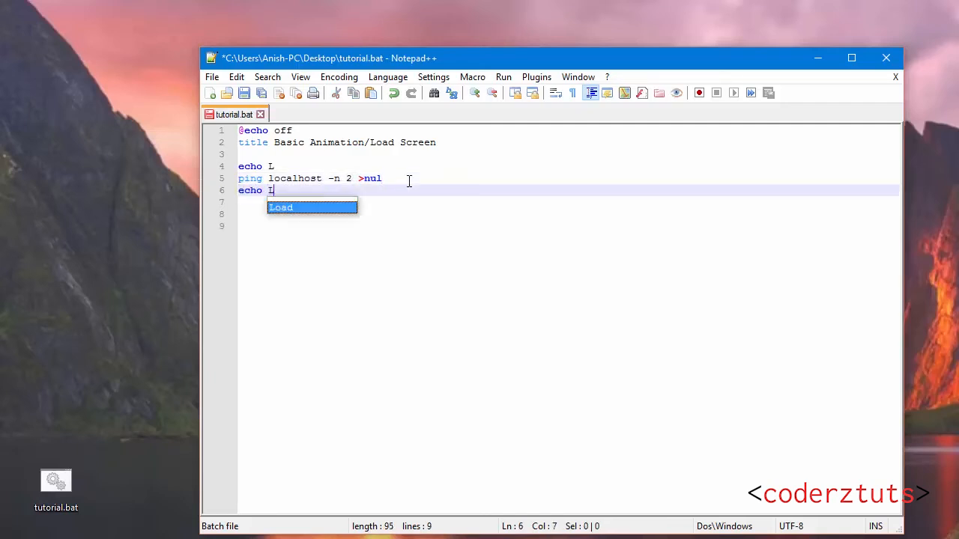
{"action": "type", "text": "O"}
Add echo L O, another two-ping delay, then echo L O A, and select a delay line for reuse.
{"action": "key", "text": "Return"}
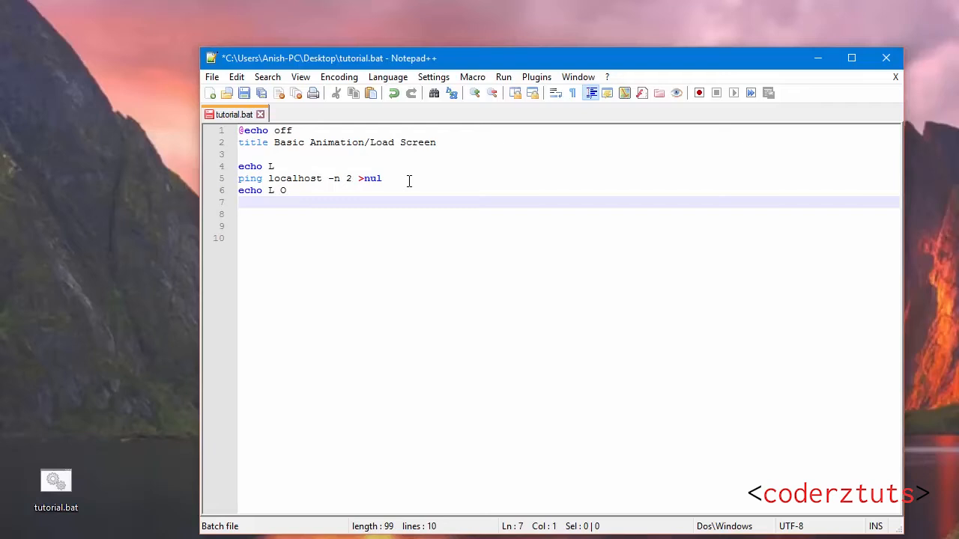
{"action": "type", "text": "ping loc"}
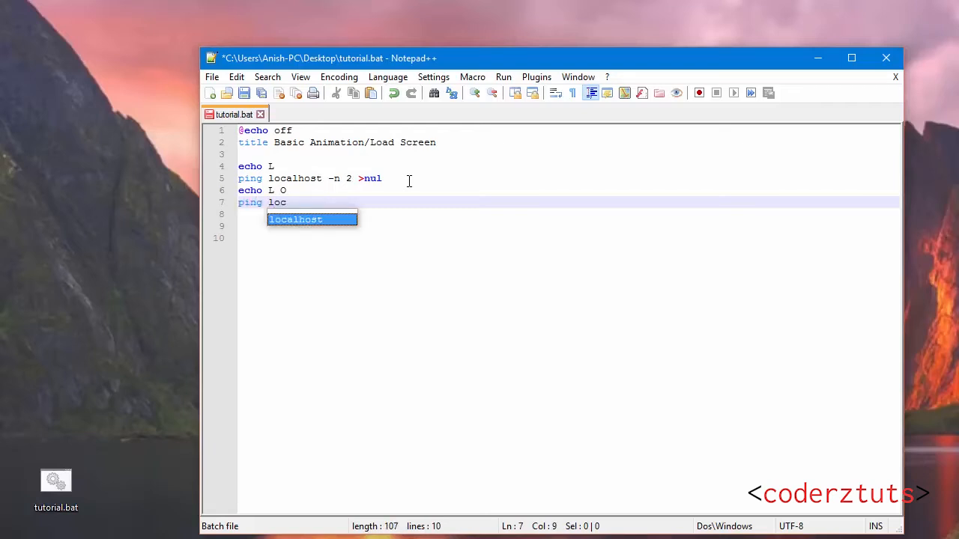
{"action": "type", "text": "alhost "}
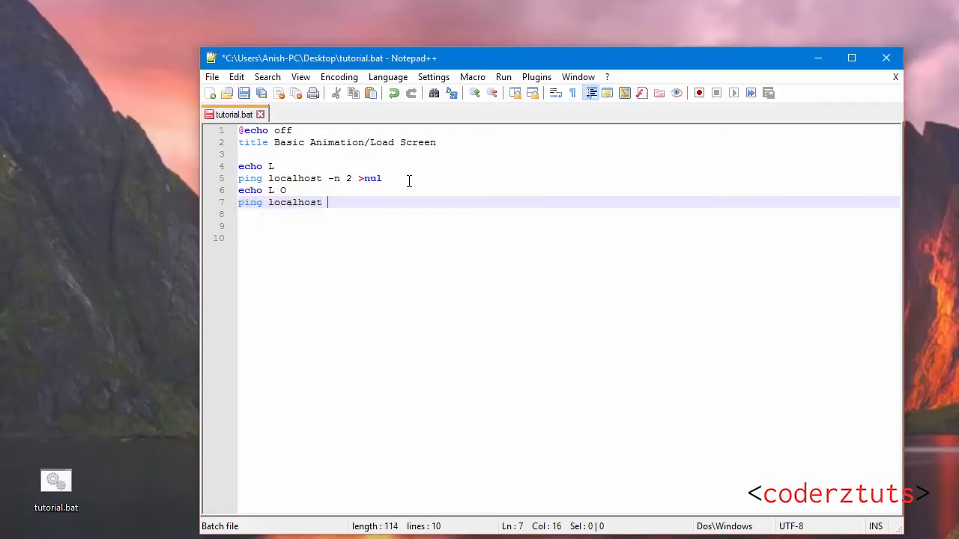
{"action": "type", "text": "-n "}
{"action": "type", "text": "2 >n"}
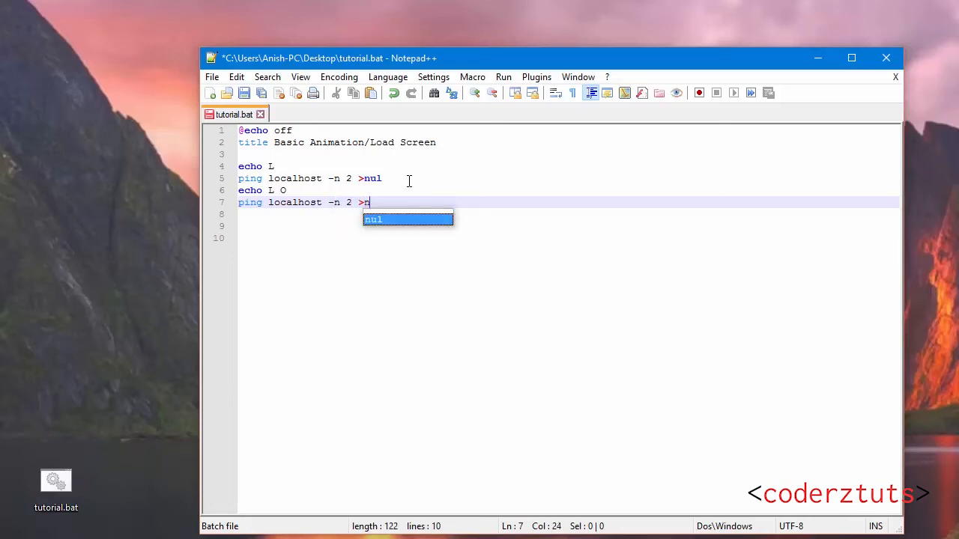
{"action": "type", "text": "ul"}
{"action": "key", "text": "Escape"}
{"action": "key", "text": "Return"}
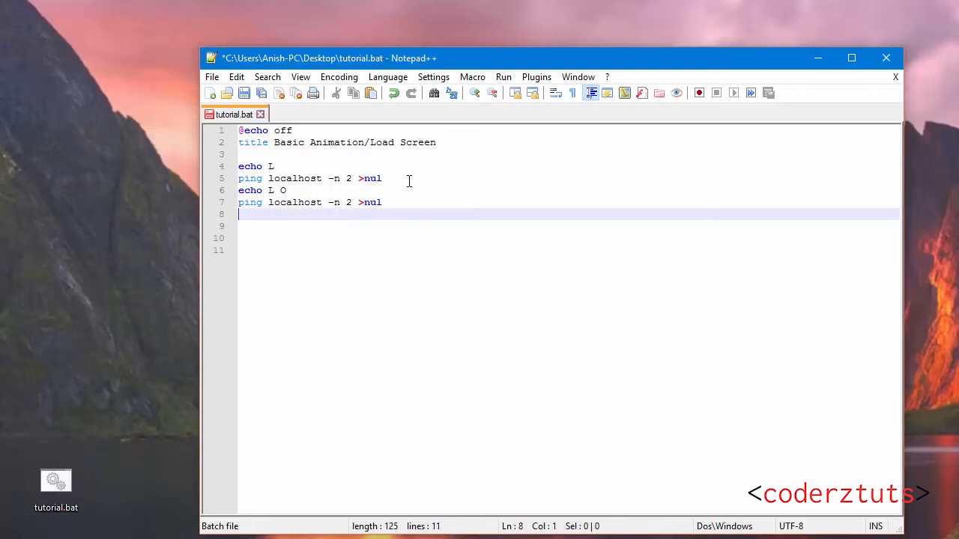
{"action": "type", "text": "echo "}
{"action": "type", "text": "L O A"}
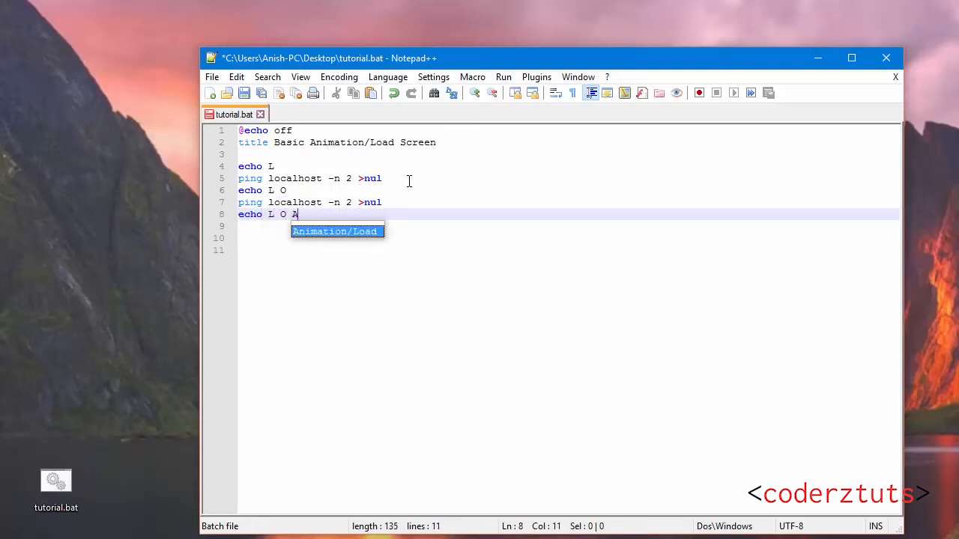
{"action": "left_click_drag", "start_coordinate": [391, 202], "coordinate": [237, 202]}
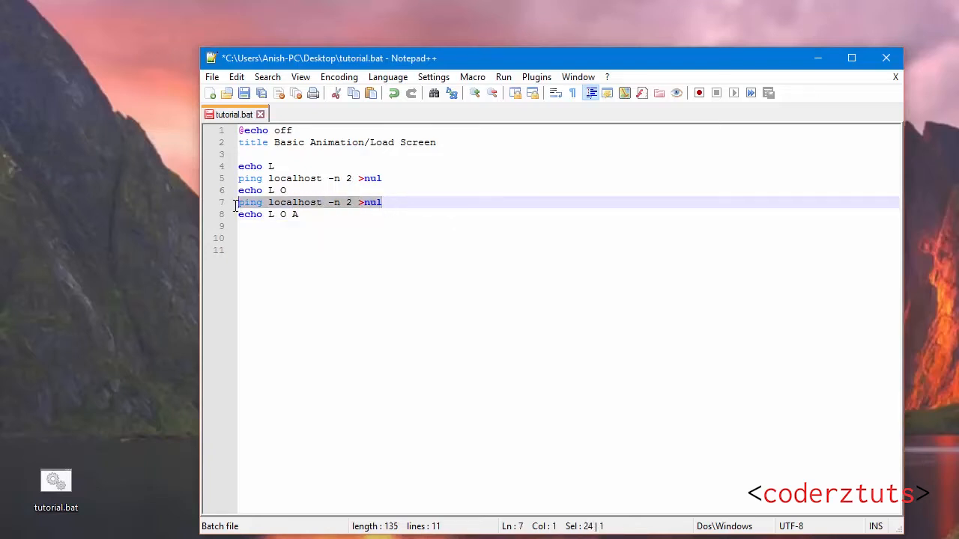
Paste the ping delay line and add echo L O A D with a delay after it.
{"action": "right_click", "coordinate": [271, 215]}
{"action": "left_click", "coordinate": [309, 232]}
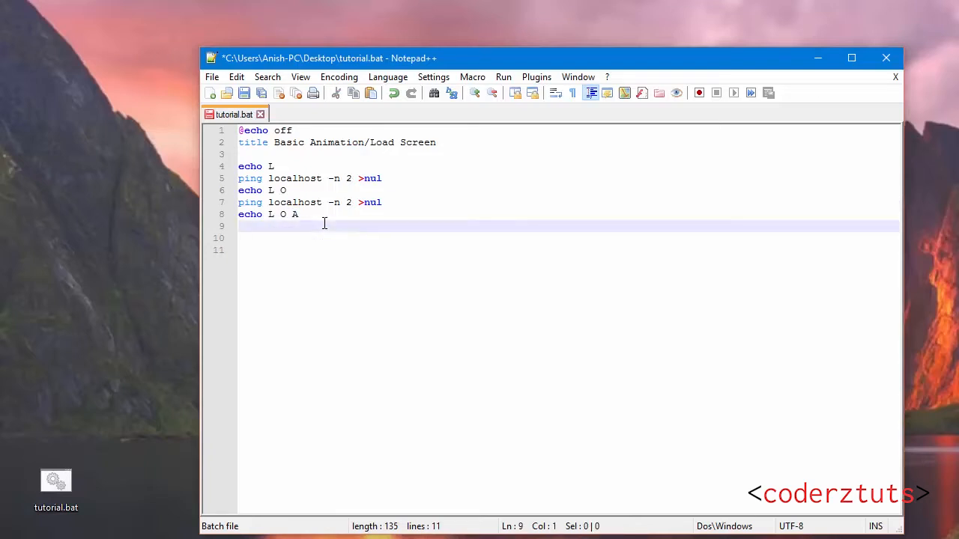
{"action": "key", "text": "ctrl+v"}
{"action": "key", "text": "Return"}
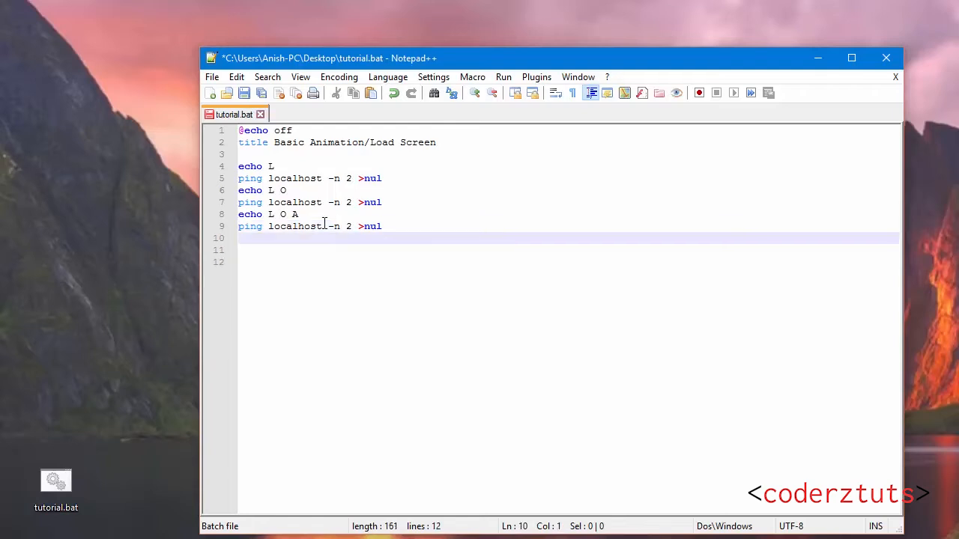
{"action": "type", "text": "echo "}
{"action": "type", "text": "L O A "}
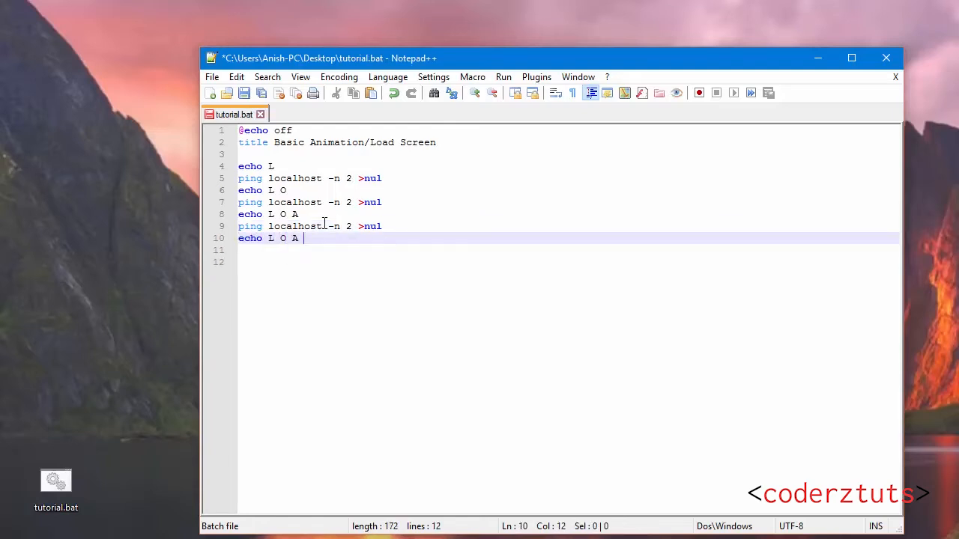
{"action": "type", "text": "D"}
{"action": "key", "text": "Return"}
{"action": "key", "text": "ctrl+v"}
{"action": "key", "text": "Return"}
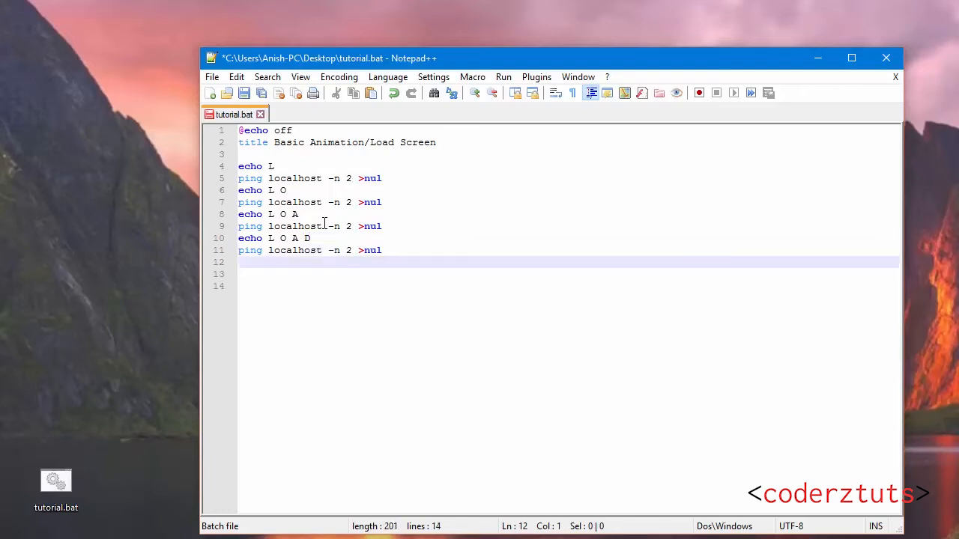
{"action": "type", "text": "echo L "}
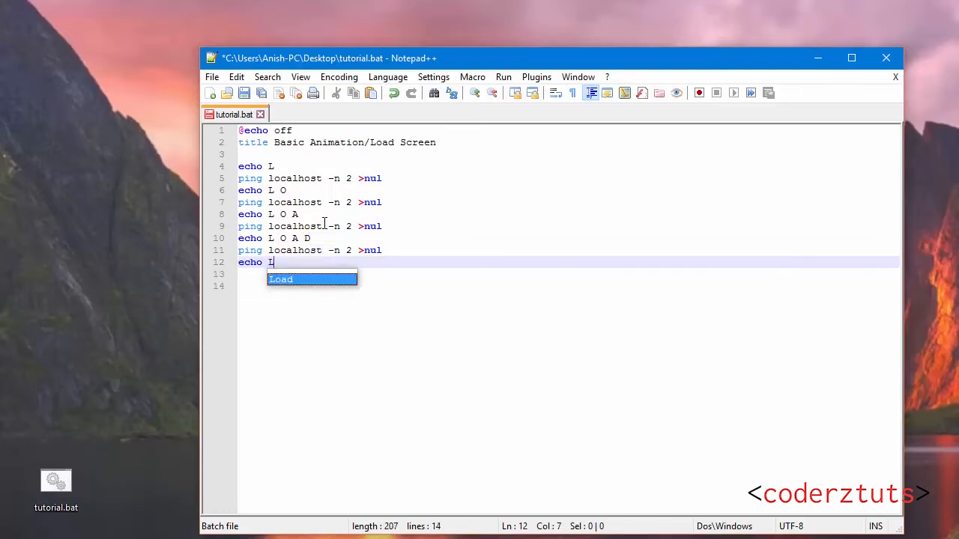
{"action": "type", "text": "O A "}
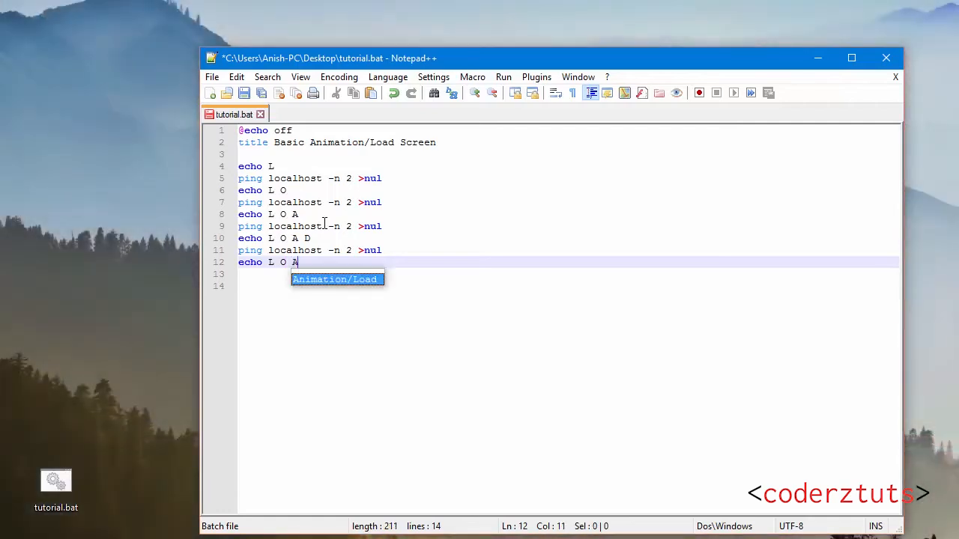
{"action": "type", "text": "D I"}
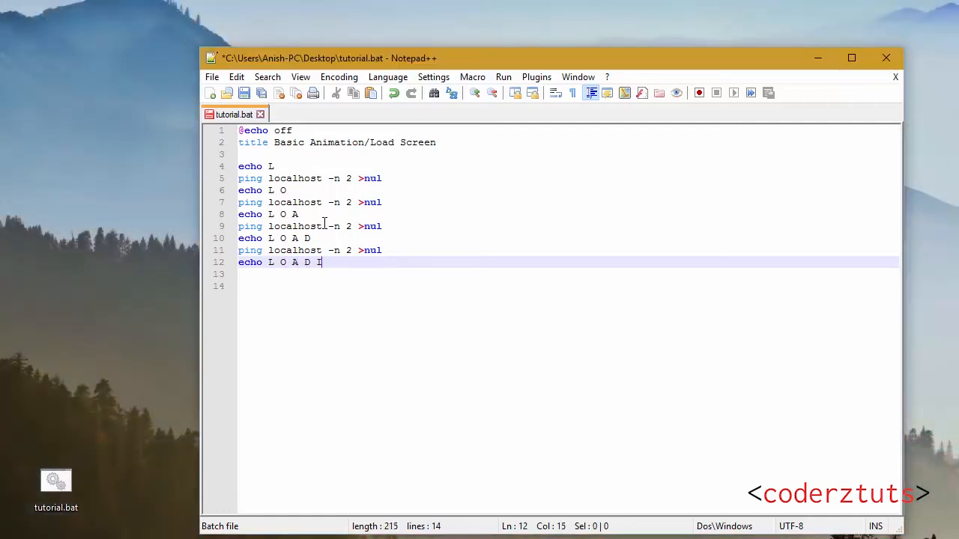
Continue through echo L O A D I, L O A D I N, L O A D I N G with delays, end with pause, and save.
{"action": "key", "text": "Return"}
{"action": "key", "text": "ctrl+v"}
{"action": "key", "text": "Return"}
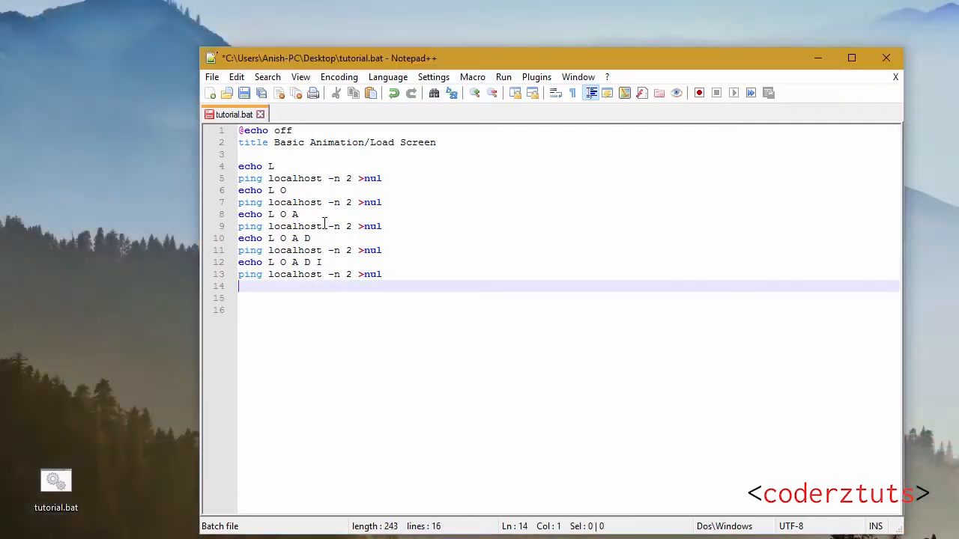
{"action": "type", "text": "echo "}
{"action": "type", "text": "L O A"}
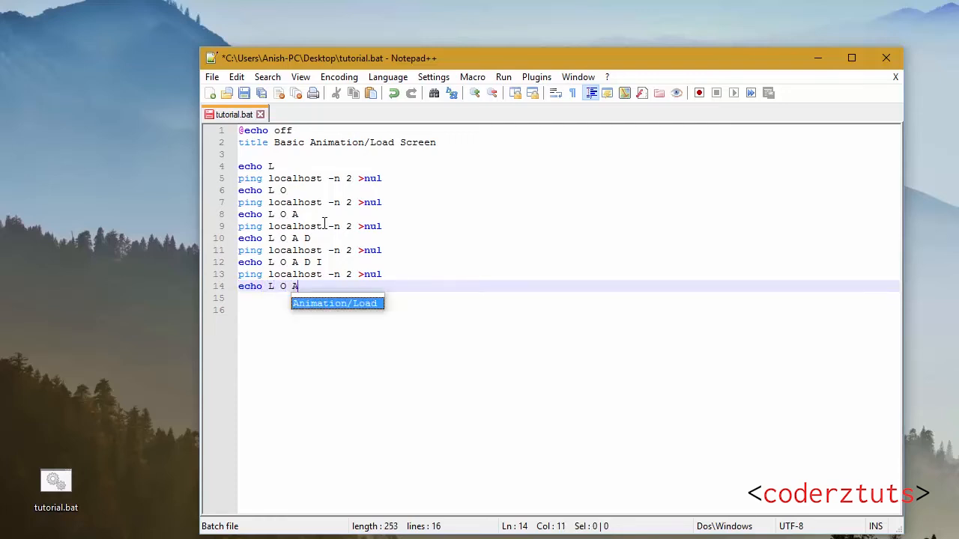
{"action": "type", "text": " D I "}
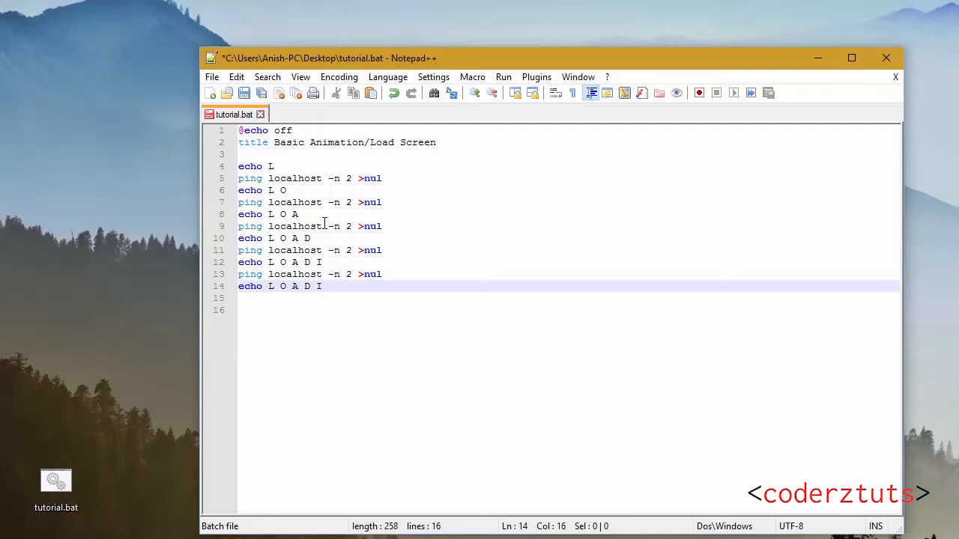
{"action": "type", "text": "N"}
{"action": "key", "text": "Return"}
{"action": "type", "text": "ping localhost -n 2 >nul"}
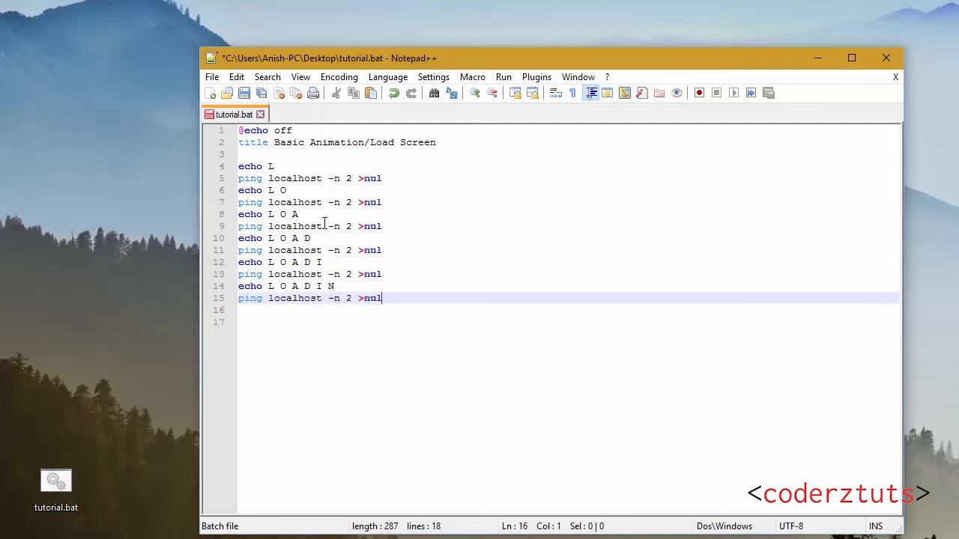
{"action": "key", "text": "Return"}
{"action": "type", "text": "echo "}
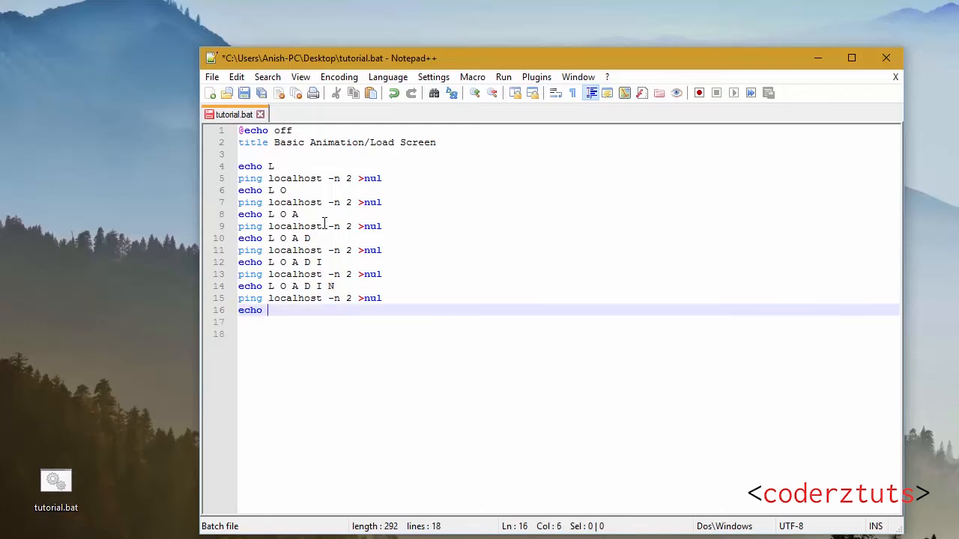
{"action": "type", "text": "L O A"}
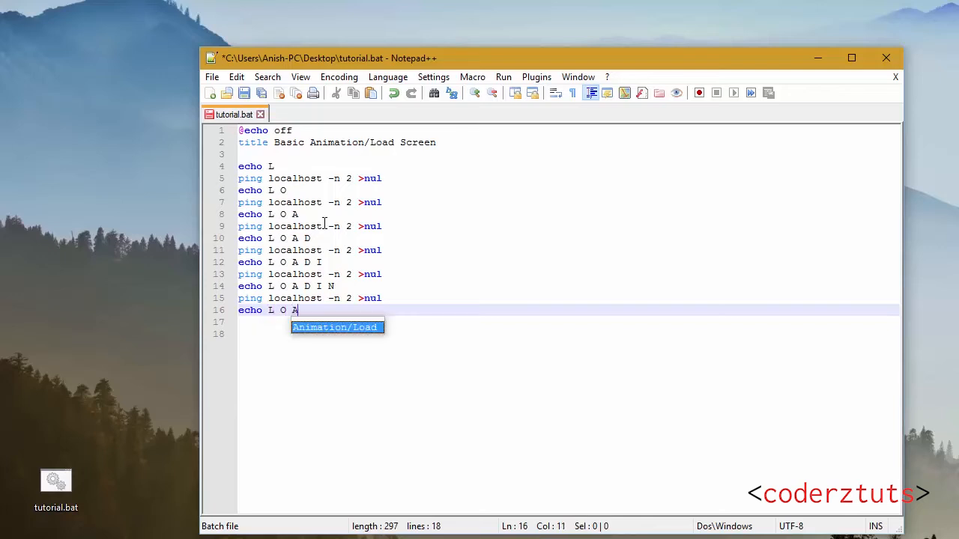
{"action": "type", "text": " D I"}
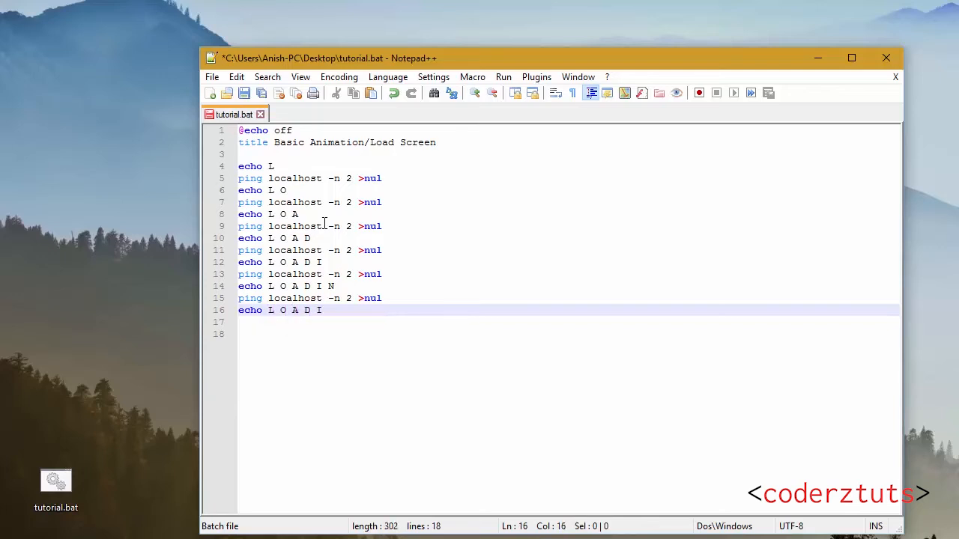
{"action": "type", "text": " N G"}
{"action": "key", "text": "Return"}
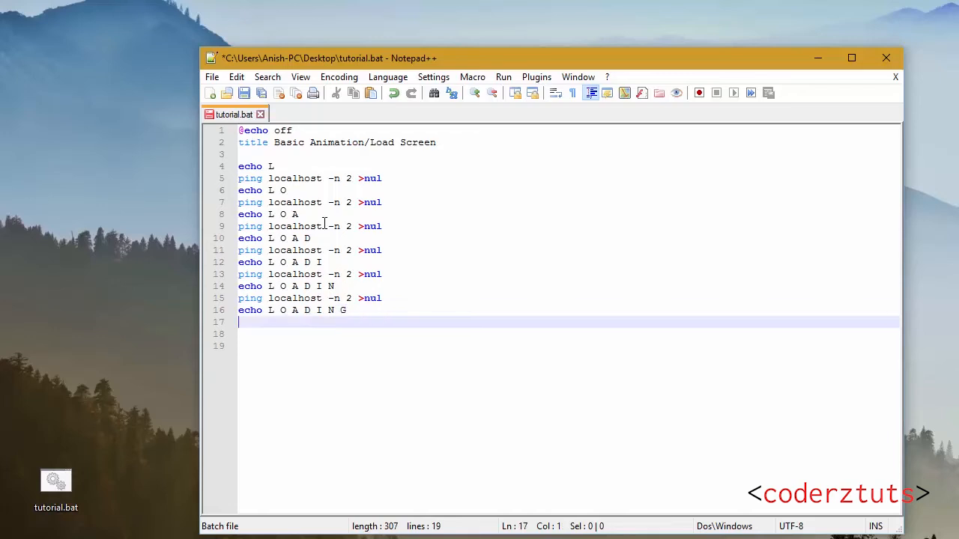
{"action": "type", "text": "pause"}
{"action": "key", "text": "ctrl+s"}
{"action": "double_click", "coordinate": [54, 487]}
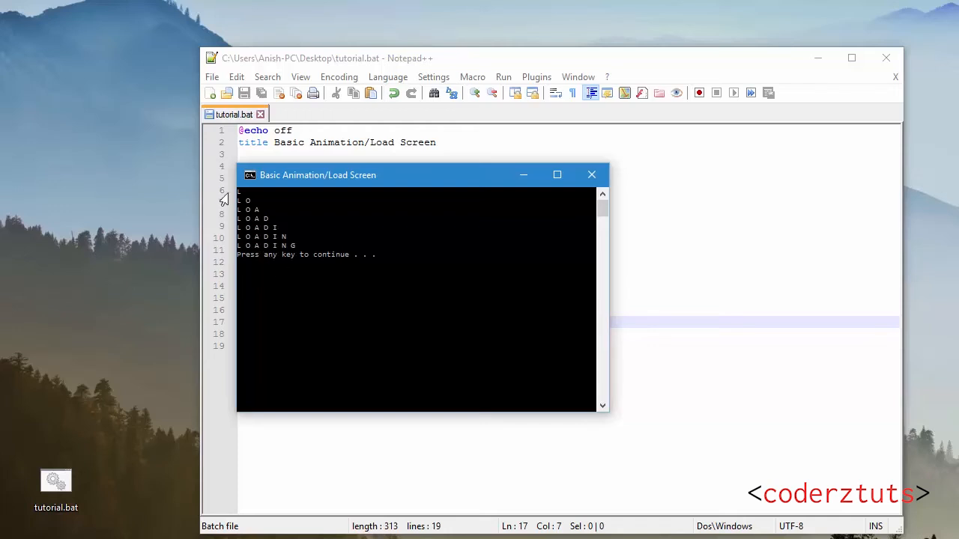
{"action": "left_click", "coordinate": [592, 174]}
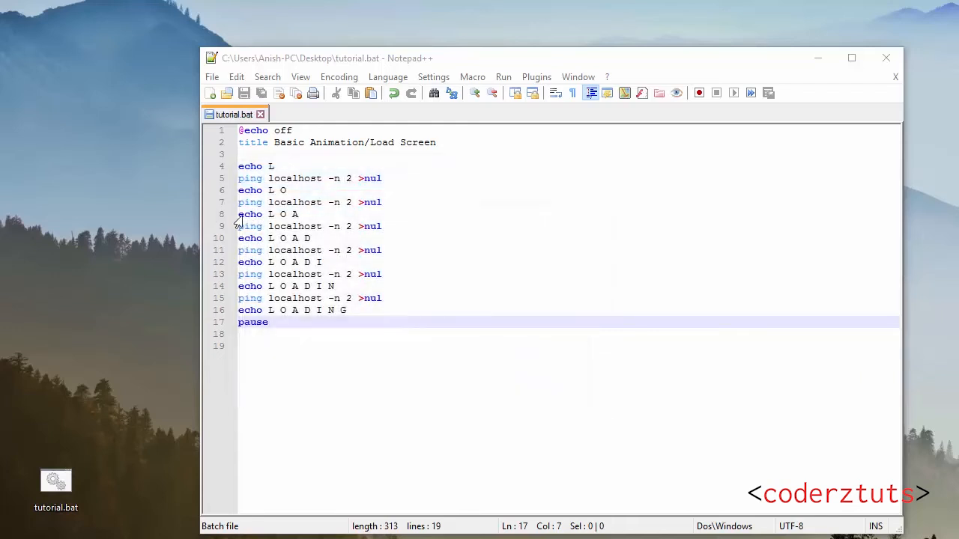
Insert cls lines after the first four ping delay lines.
{"action": "left_click", "coordinate": [399, 182]}
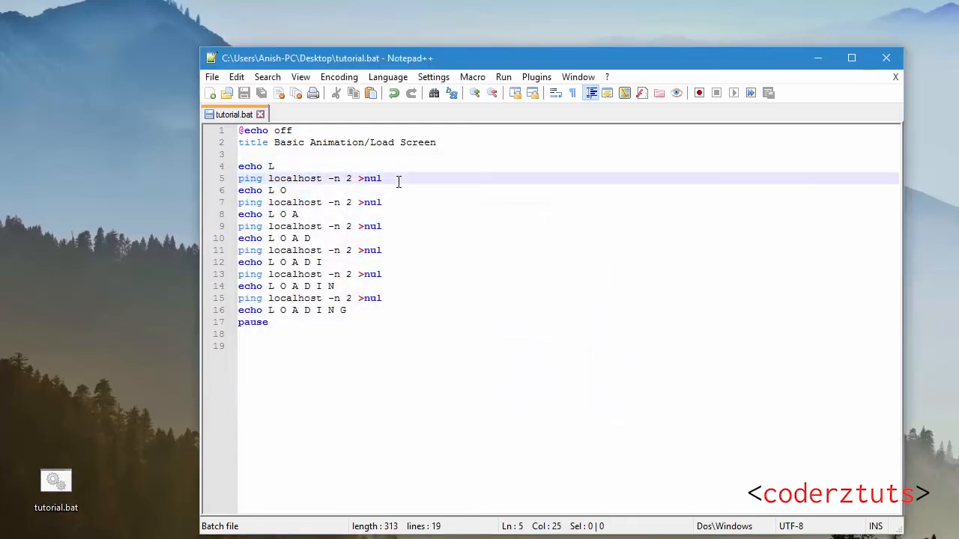
{"action": "key", "text": "Return"}
{"action": "type", "text": "cls"}
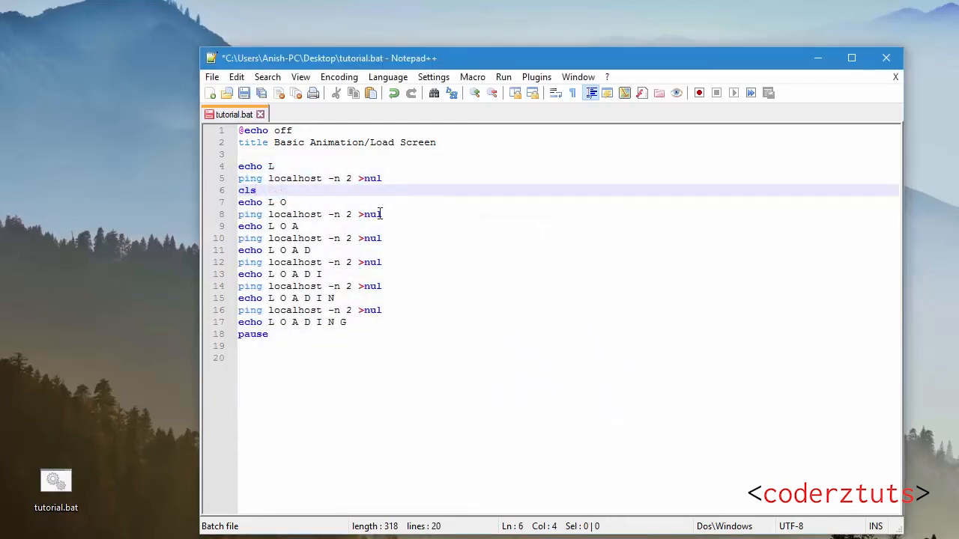
{"action": "left_click", "coordinate": [399, 213]}
{"action": "key", "text": "Return"}
{"action": "type", "text": "cls"}
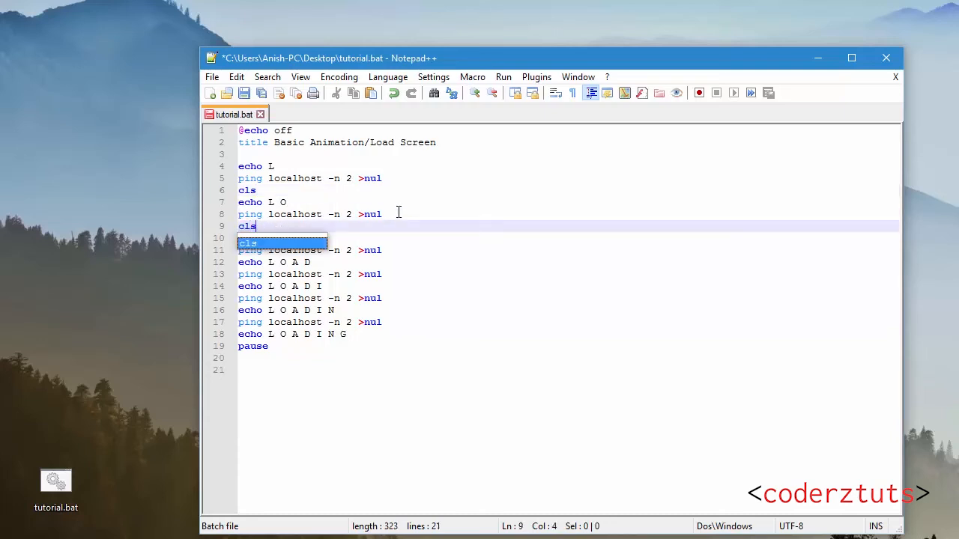
{"action": "left_click", "coordinate": [382, 239]}
{"action": "left_click", "coordinate": [398, 263]}
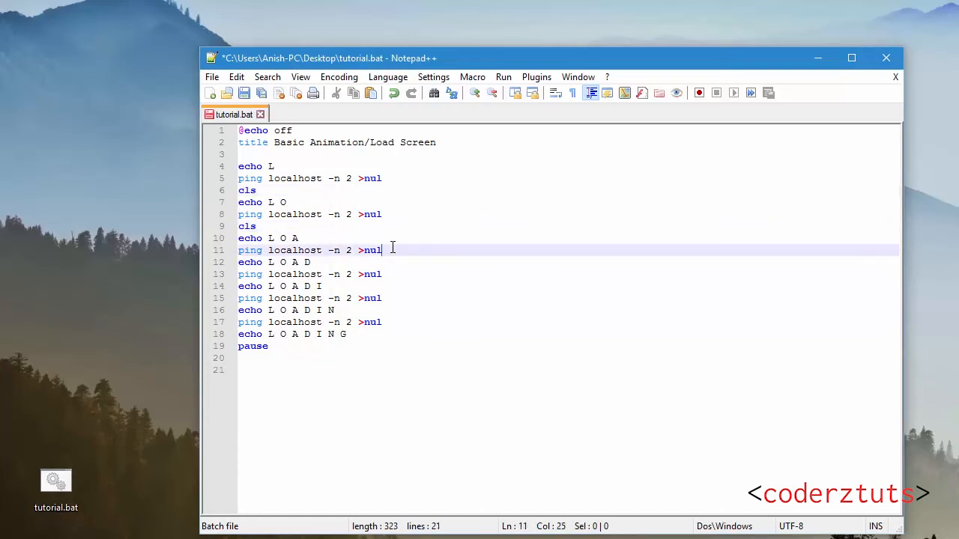
{"action": "key", "text": "Return"}
{"action": "type", "text": "cls"}
{"action": "left_click", "coordinate": [402, 275]}
{"action": "key", "text": "ctrl+s"}
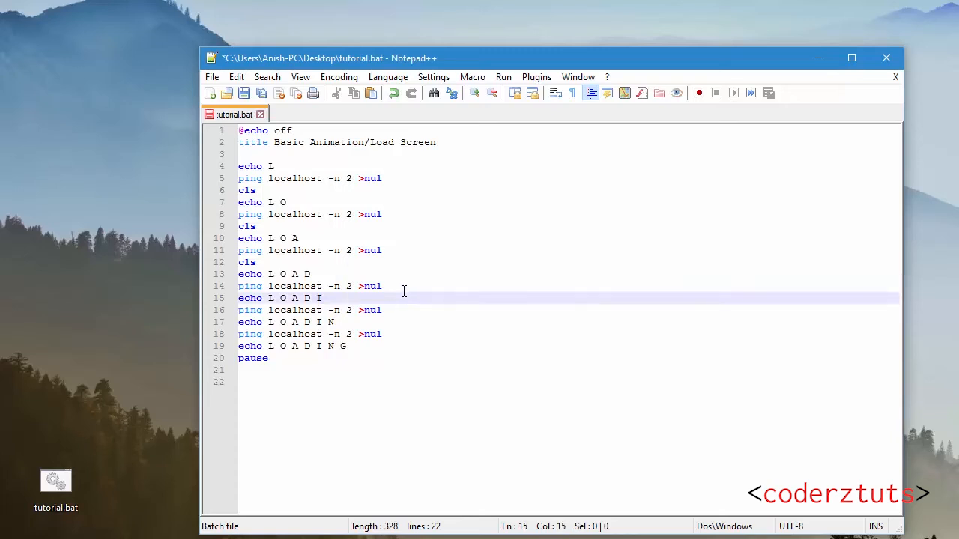
{"action": "key", "text": "Return"}
{"action": "type", "text": "cls"}
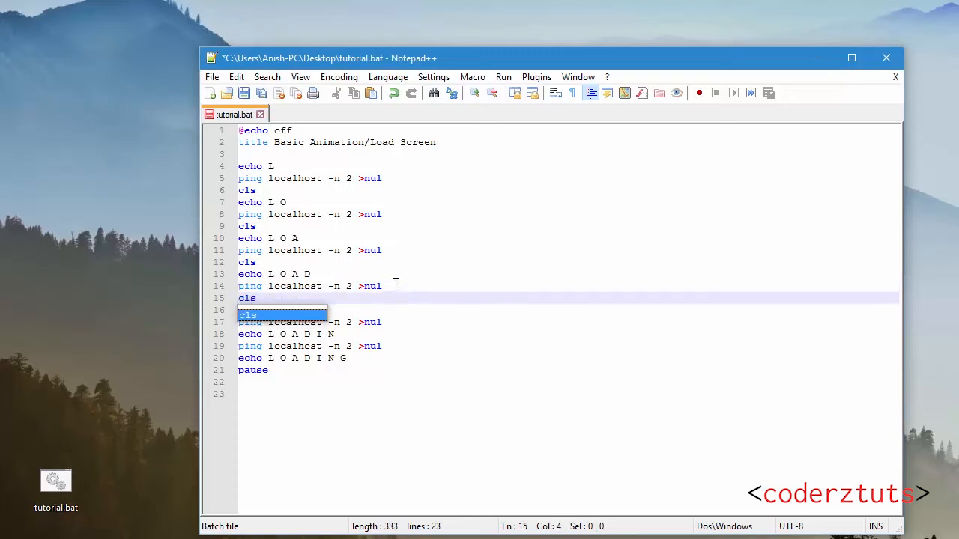
Insert cls after the delays following L O A D I and L O A D I N, save, and run tutorial.bat.
{"action": "left_click", "coordinate": [403, 322]}
{"action": "key", "text": "Return"}
{"action": "type", "text": "cl"}
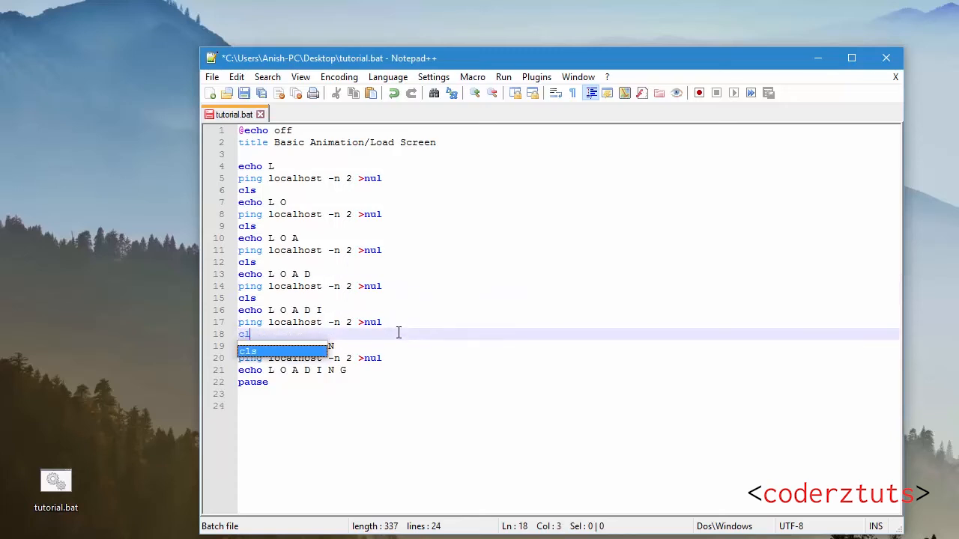
{"action": "type", "text": "s"}
{"action": "left_click", "coordinate": [406, 358]}
{"action": "key", "text": "Return"}
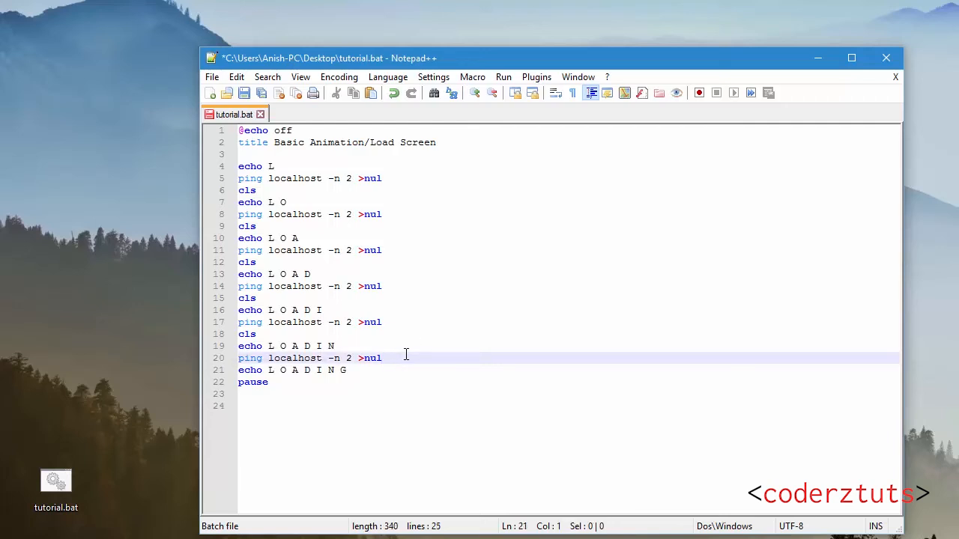
{"action": "type", "text": "cls"}
{"action": "key", "text": "ctrl+s"}
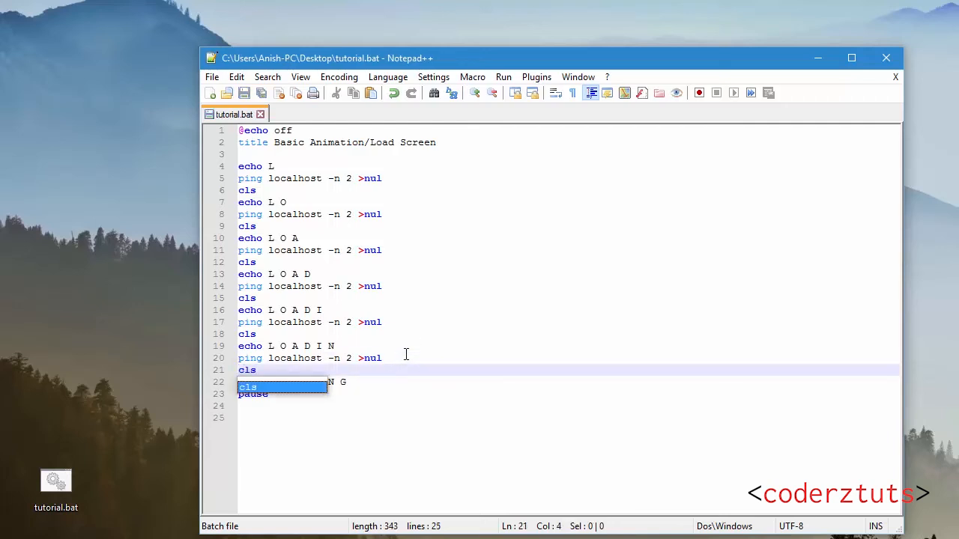
{"action": "double_click", "coordinate": [56, 483]}
Centre the console, let LOADING finish, close it, and return to the first cls line.
{"action": "left_click_drag", "start_coordinate": [10, 9], "coordinate": [285, 228]}
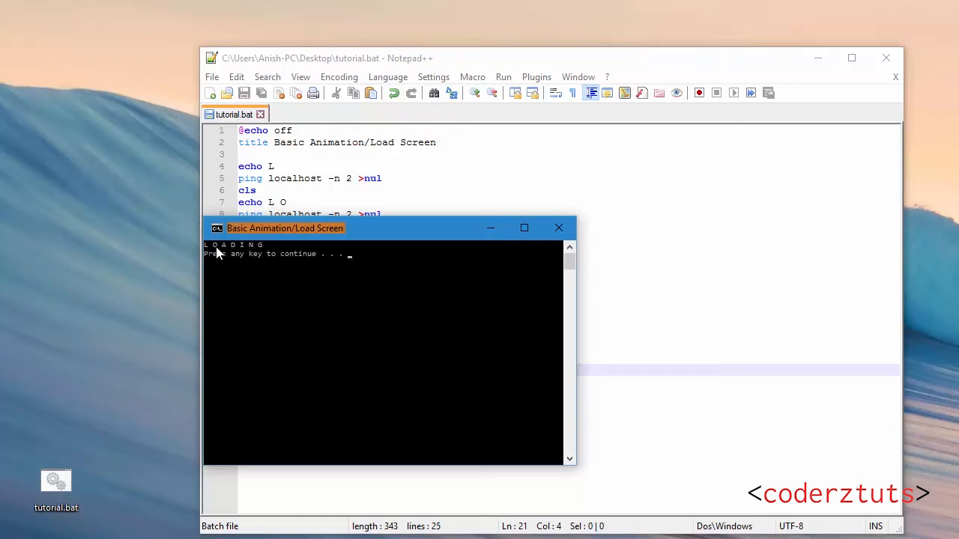
{"action": "left_click", "coordinate": [559, 228]}
{"action": "left_click", "coordinate": [285, 191]}
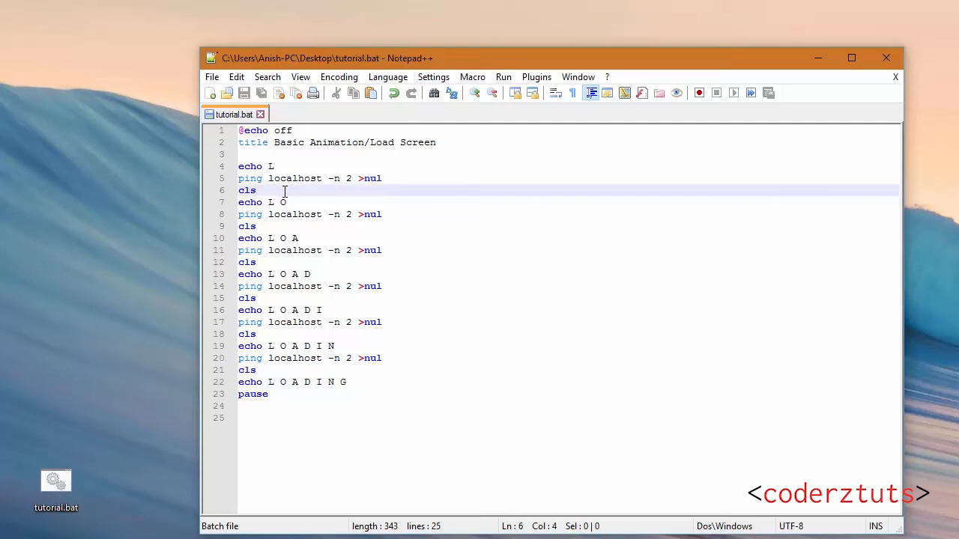
Add color 1a after the first cls and color 7d before L O A D I, then save.
{"action": "key", "text": "Return"}
{"action": "type", "text": "color "}
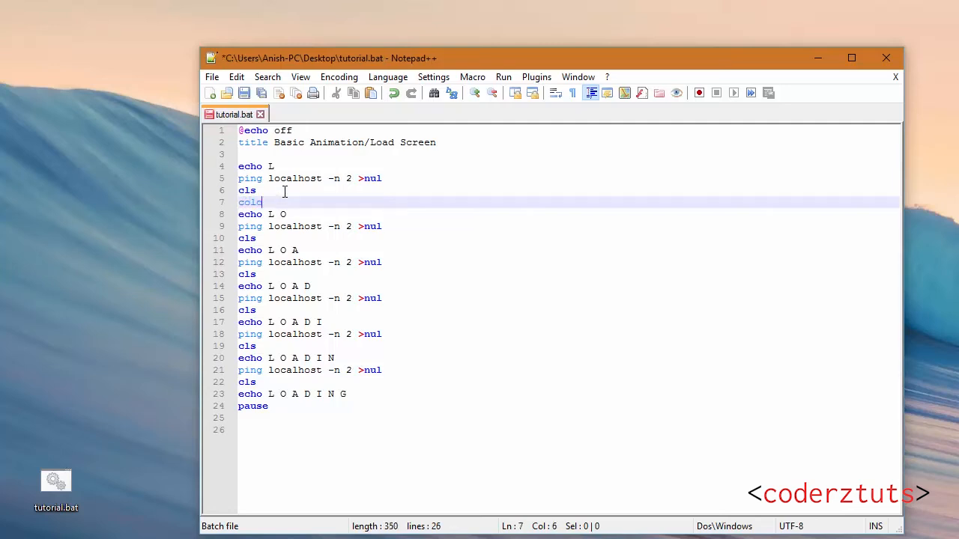
{"action": "type", "text": "1a"}
{"action": "left_click", "coordinate": [321, 285]}
{"action": "left_click", "coordinate": [267, 310]}
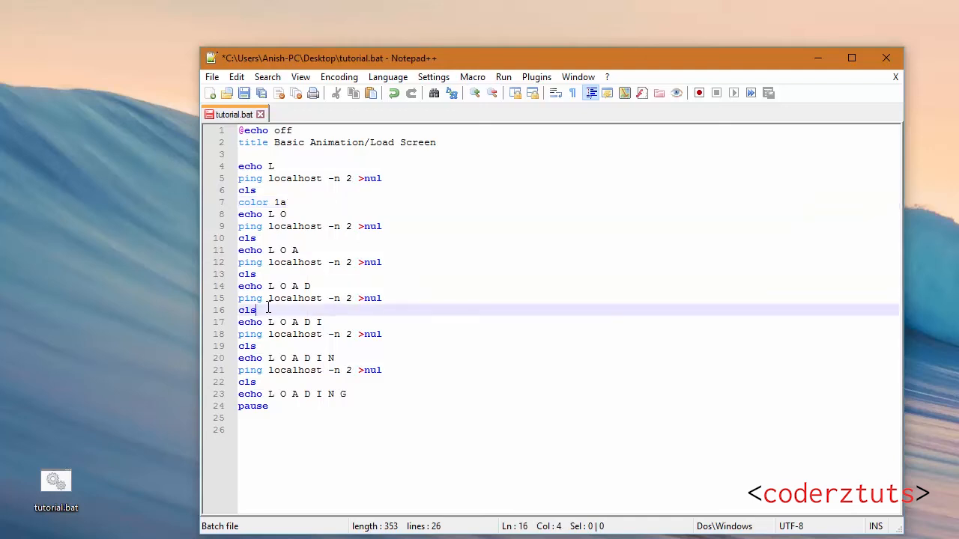
{"action": "key", "text": "Return"}
{"action": "type", "text": "color"}
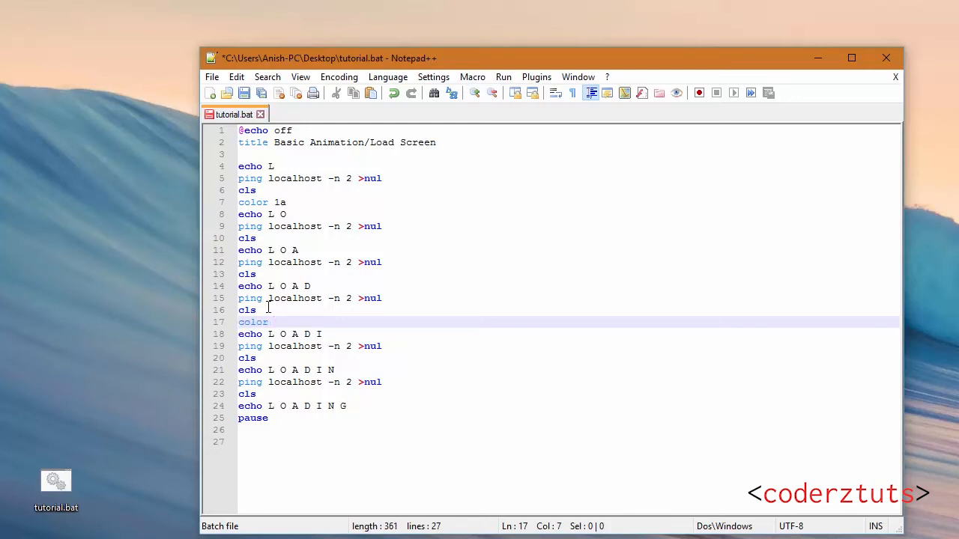
{"action": "type", "text": "e 7d"}
{"action": "key", "text": "ctrl+s"}
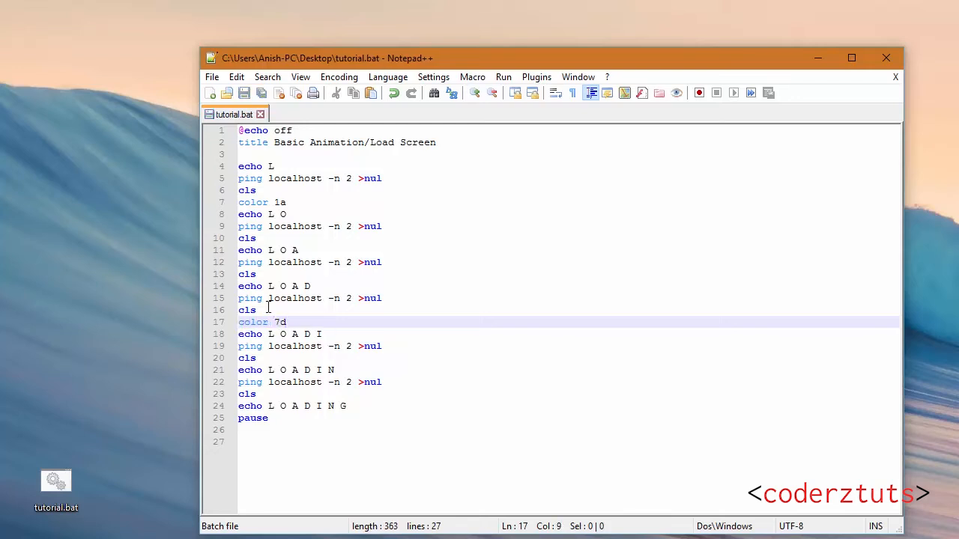
{"action": "double_click", "coordinate": [56, 487]}
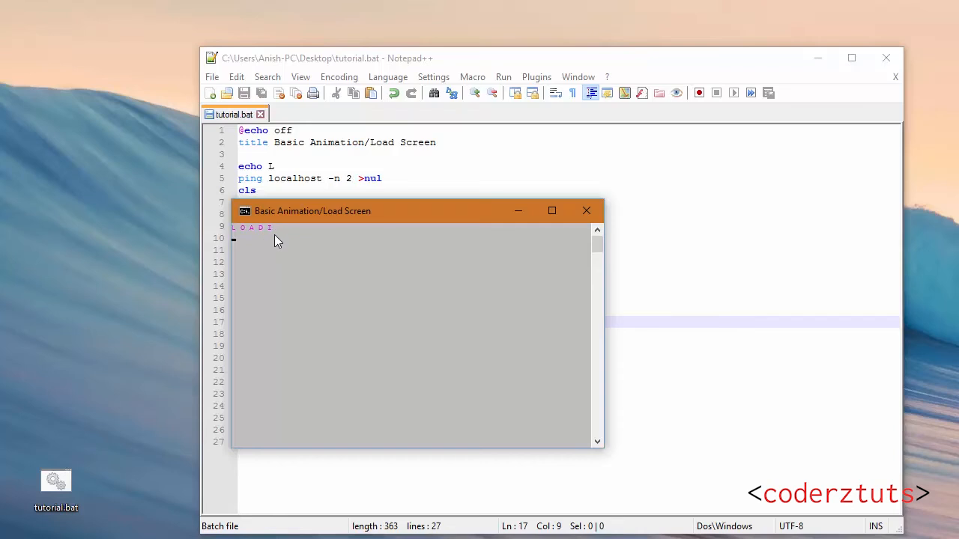
{"action": "left_click", "coordinate": [585, 215]}
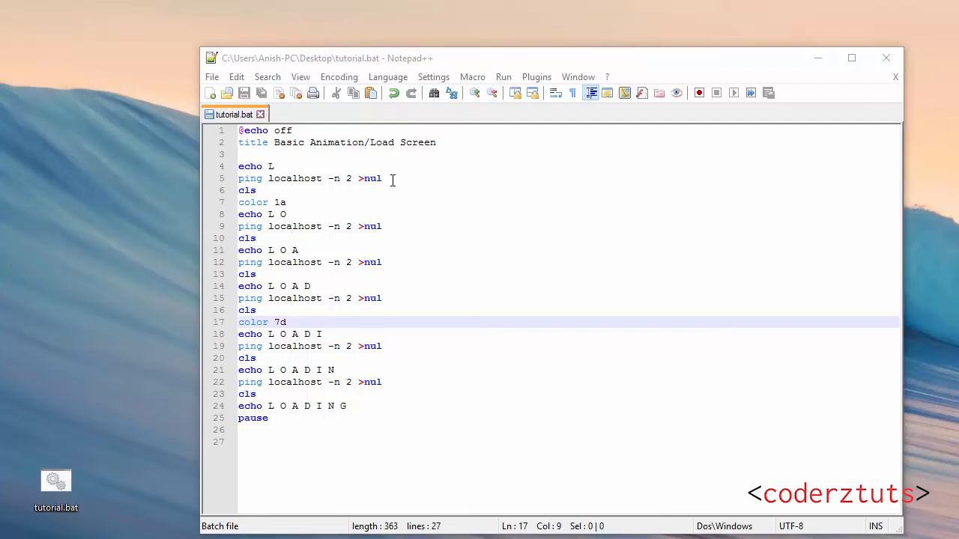
{"action": "left_click_drag", "start_coordinate": [392, 180], "coordinate": [237, 179]}
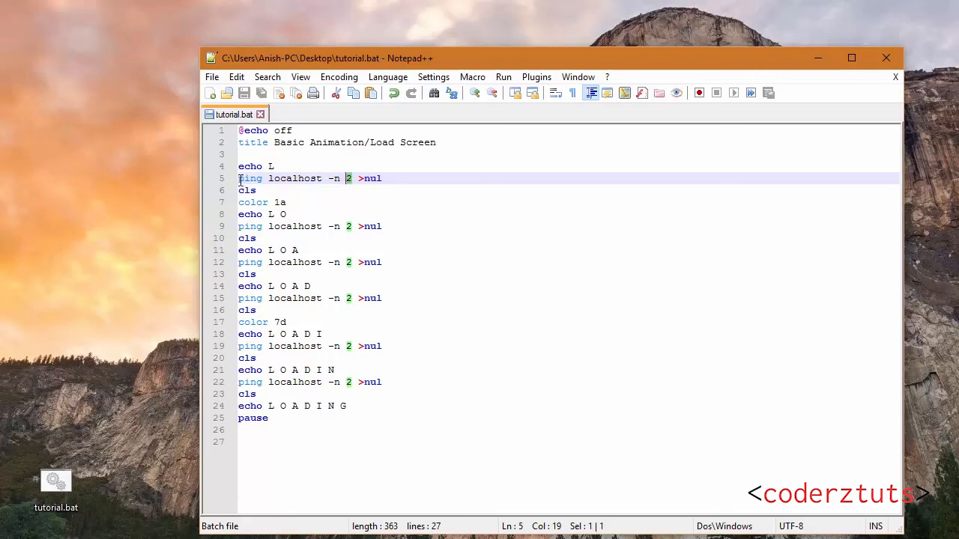
{"action": "left_click_drag", "start_coordinate": [238, 179], "coordinate": [308, 184]}
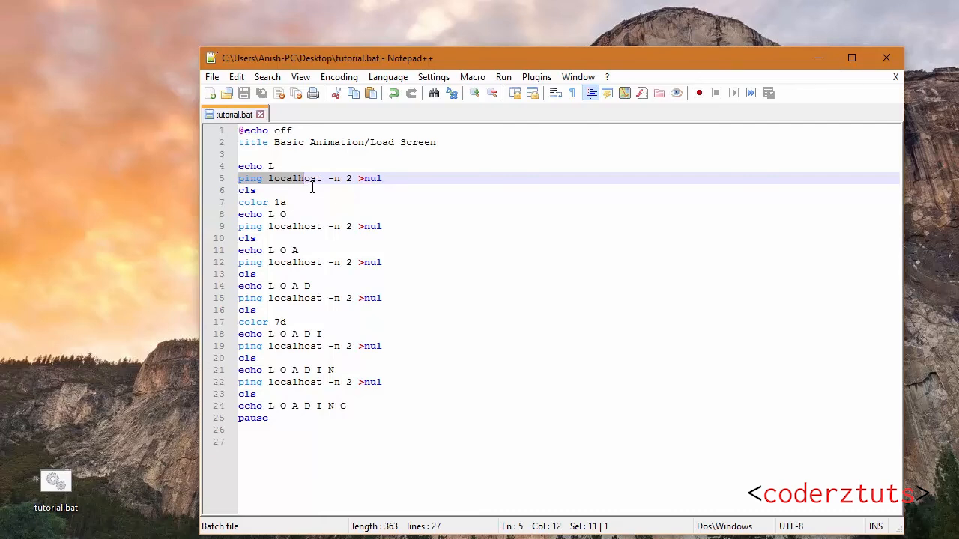
{"action": "left_click", "coordinate": [363, 180]}
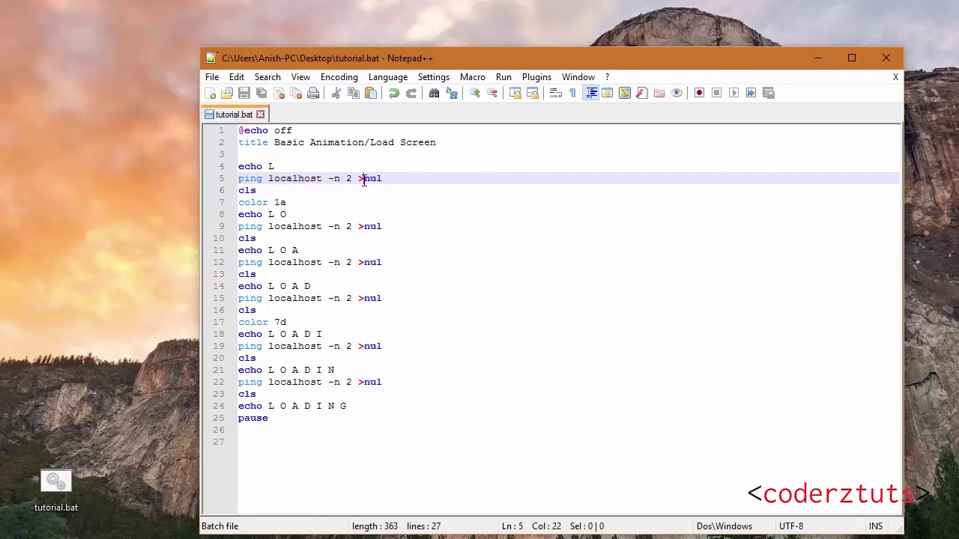
{"action": "left_click", "coordinate": [239, 167]}
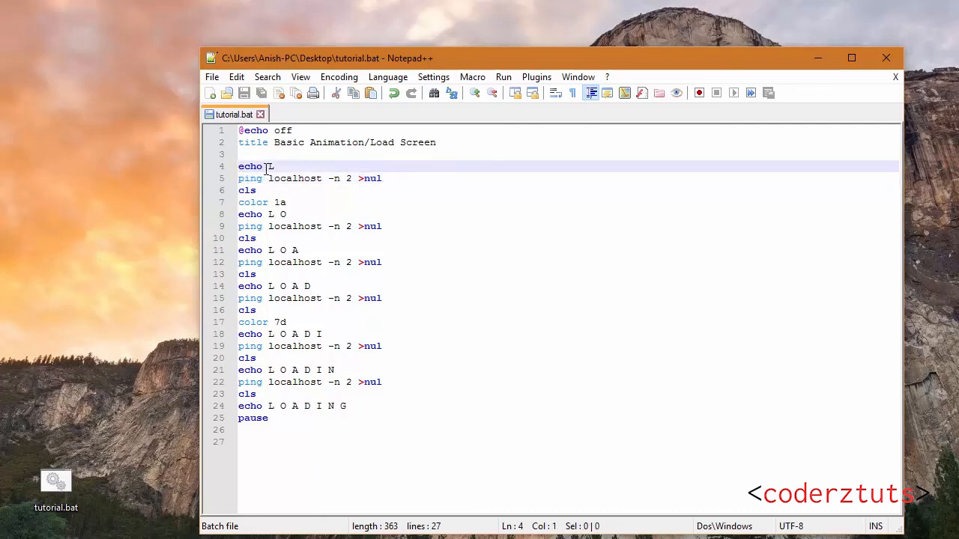
{"action": "mouse_move", "coordinate": [274, 167]}
{"action": "left_mouse_down"}
{"action": "mouse_move", "coordinate": [240, 167]}
{"action": "mouse_move", "coordinate": [382, 188]}
{"action": "mouse_move", "coordinate": [382, 178]}
{"action": "left_mouse_up"}
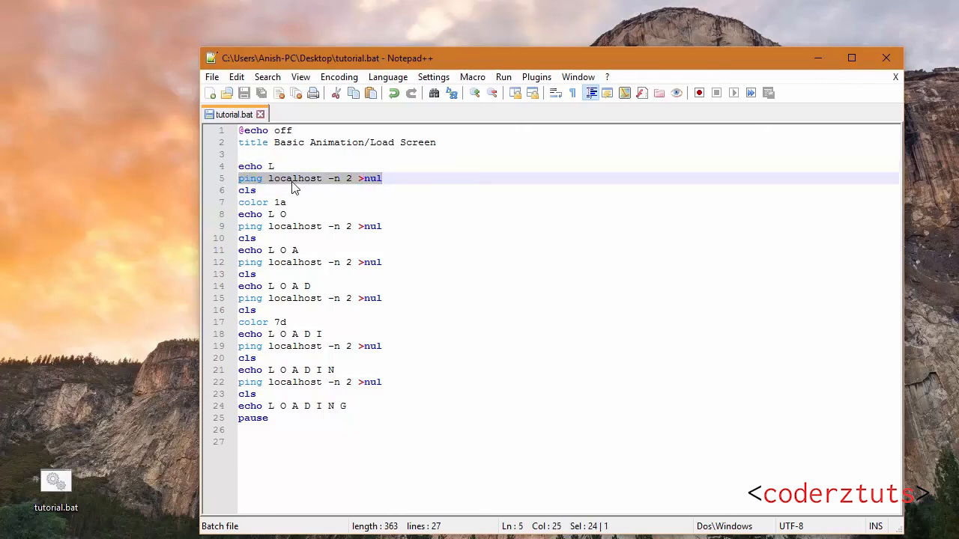
{"action": "mouse_move", "coordinate": [256, 190]}
{"action": "left_mouse_down"}
{"action": "mouse_move", "coordinate": [244, 190]}
{"action": "mouse_move", "coordinate": [270, 214]}
{"action": "left_mouse_up"}
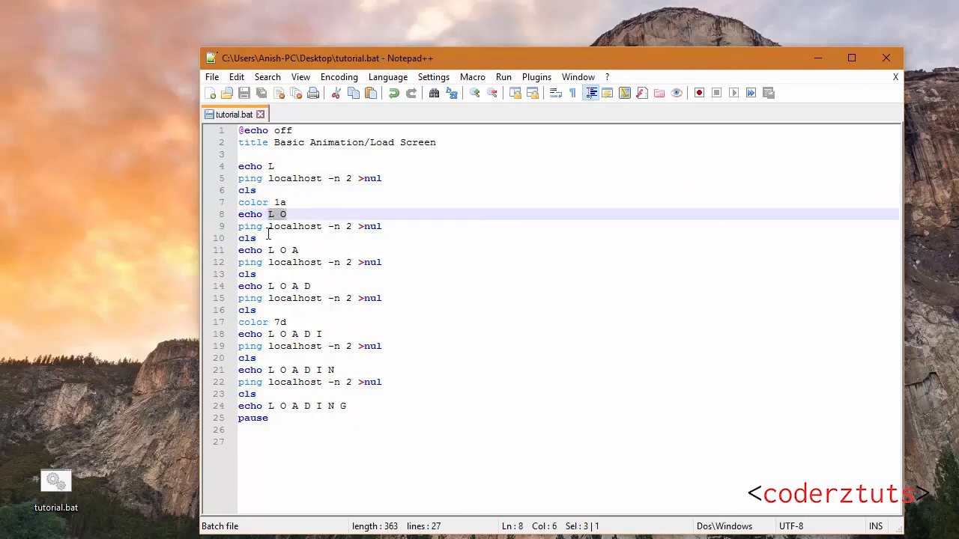
{"action": "mouse_move", "coordinate": [298, 226]}
{"action": "left_mouse_down"}
{"action": "mouse_move", "coordinate": [288, 370]}
{"action": "mouse_move", "coordinate": [318, 418]}
{"action": "left_mouse_up"}
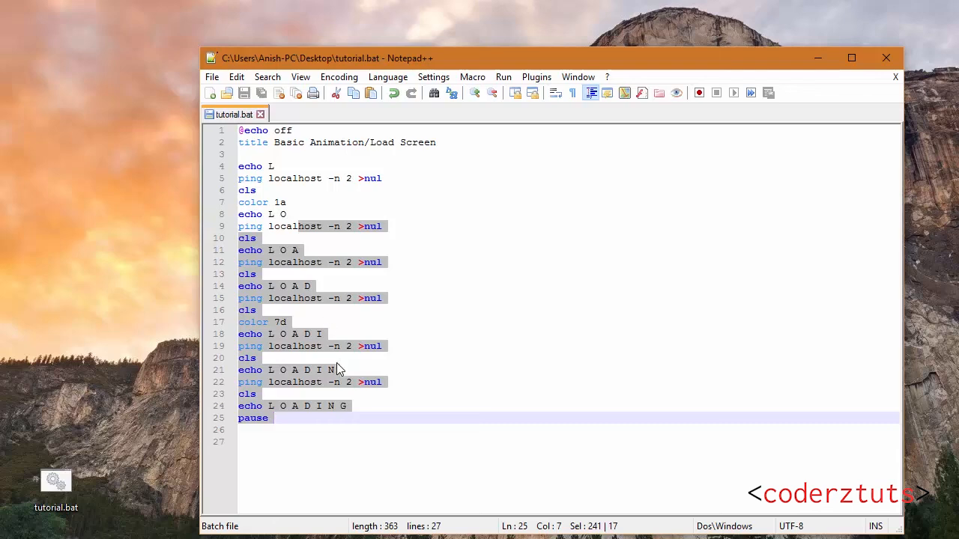
{"action": "left_click", "coordinate": [318, 388]}
{"action": "left_click_drag", "start_coordinate": [292, 418], "coordinate": [238, 286]}
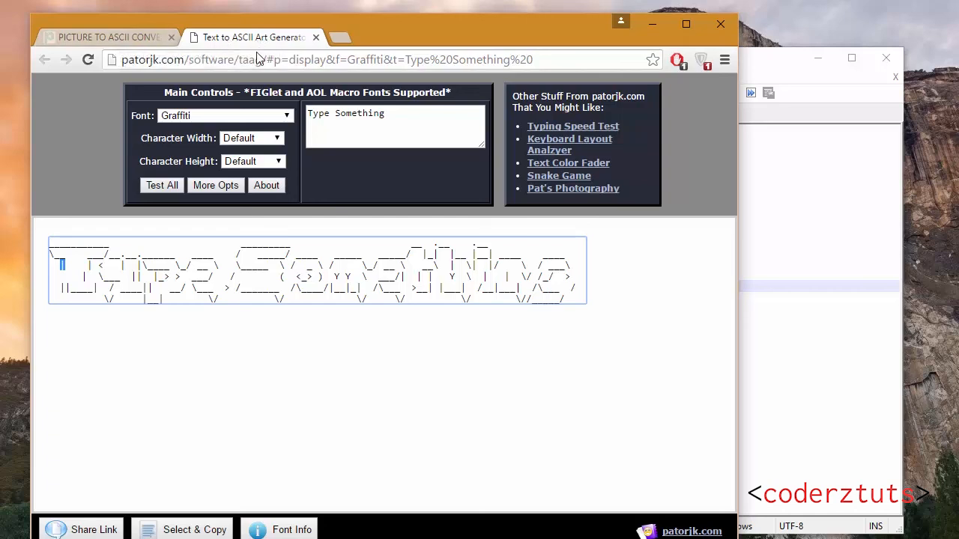
View the picascii picture-to-ASCII converter page, then minimize the browser.
{"action": "left_click", "coordinate": [110, 38]}
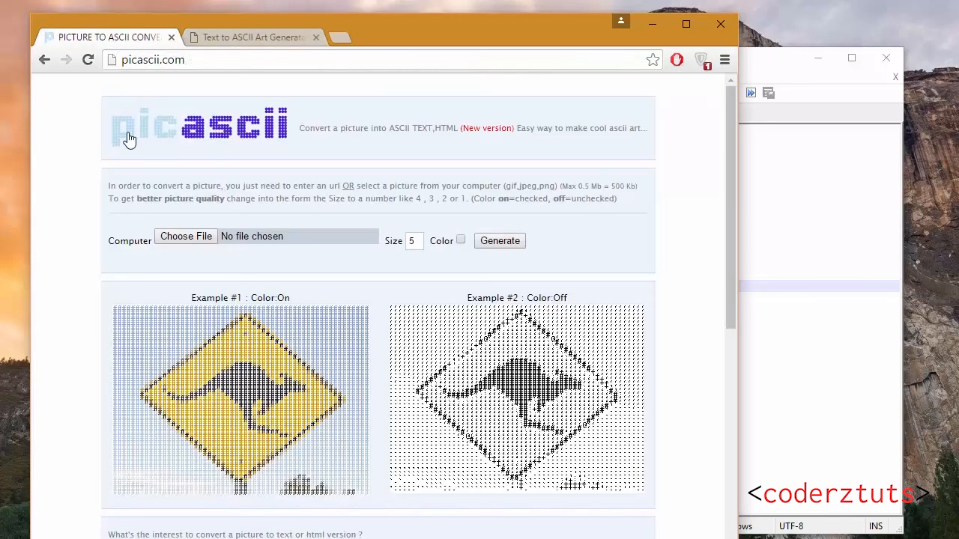
{"action": "left_click", "coordinate": [651, 25]}
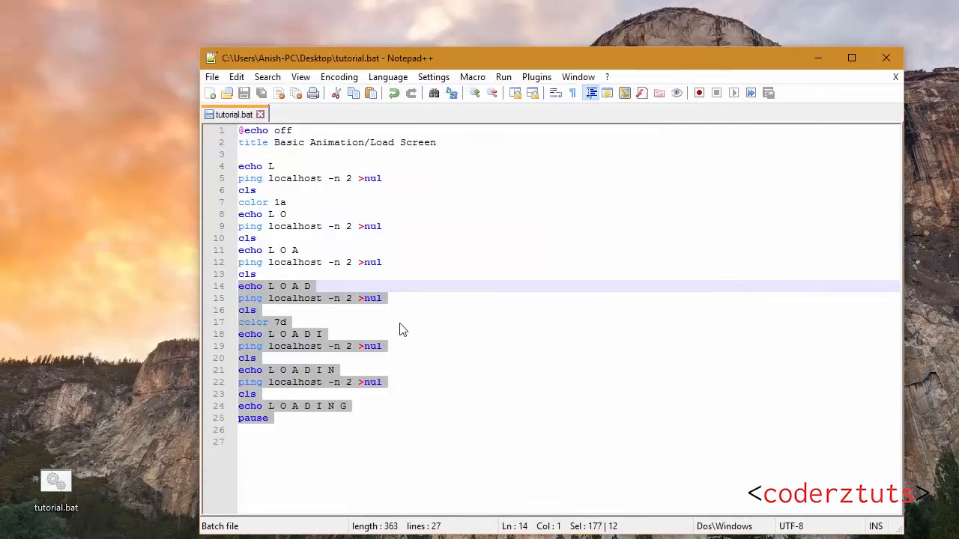
Clear the highlight in tutorial.bat, leaving the insertion point at line 23's cls.
{"action": "left_click", "coordinate": [294, 396]}
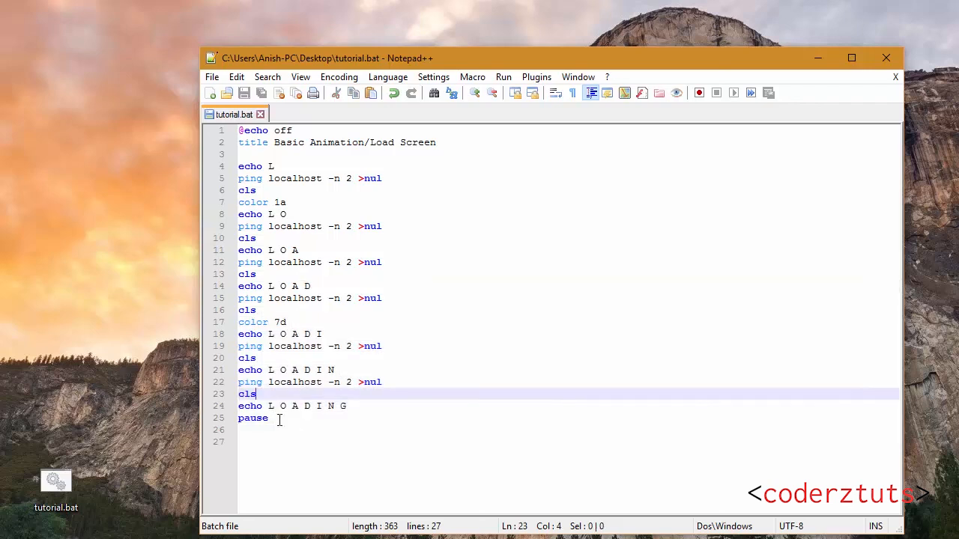